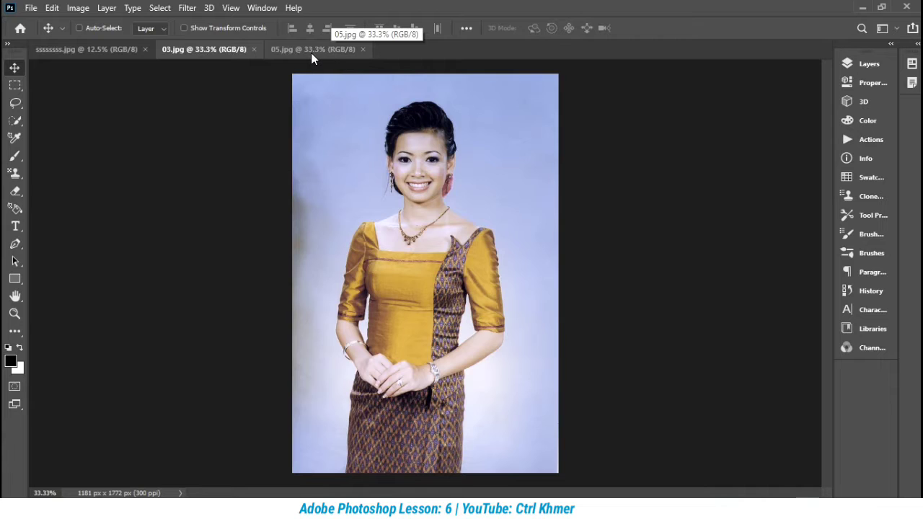
# Examine the portraits in 05.jpg and 03.jpg, comparing the two women's faces for a swap
pyautogui.click(311, 52)
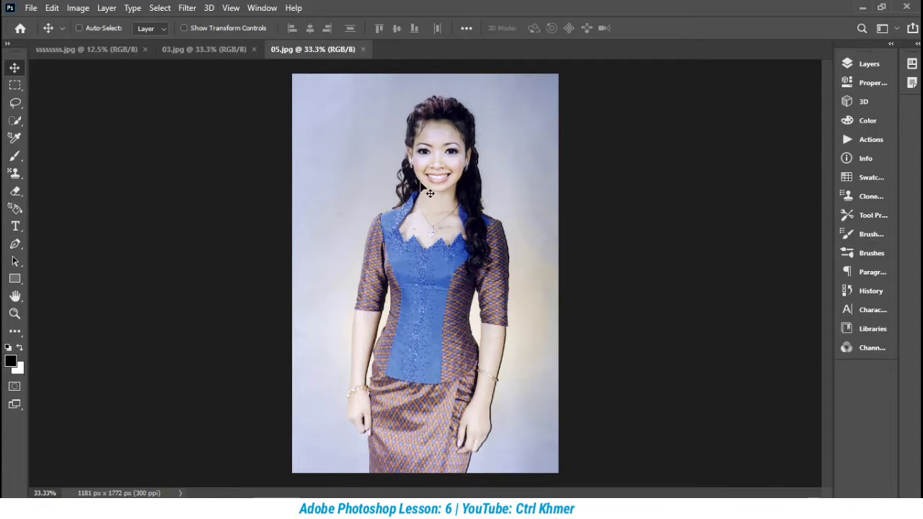
pyautogui.click(217, 48)
pyautogui.hotkey('ctrl', '+')
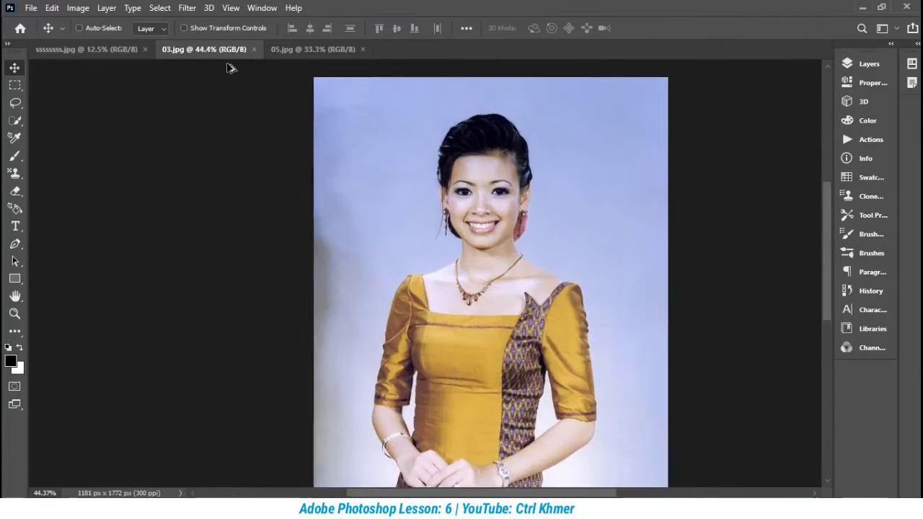
pyautogui.hotkey('ctrl', '-')
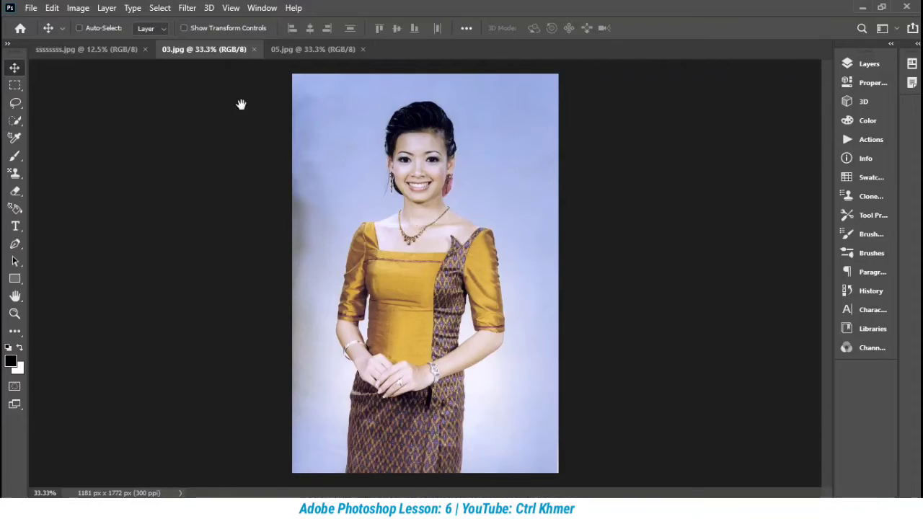
pyautogui.hotkey('ctrl', '+')
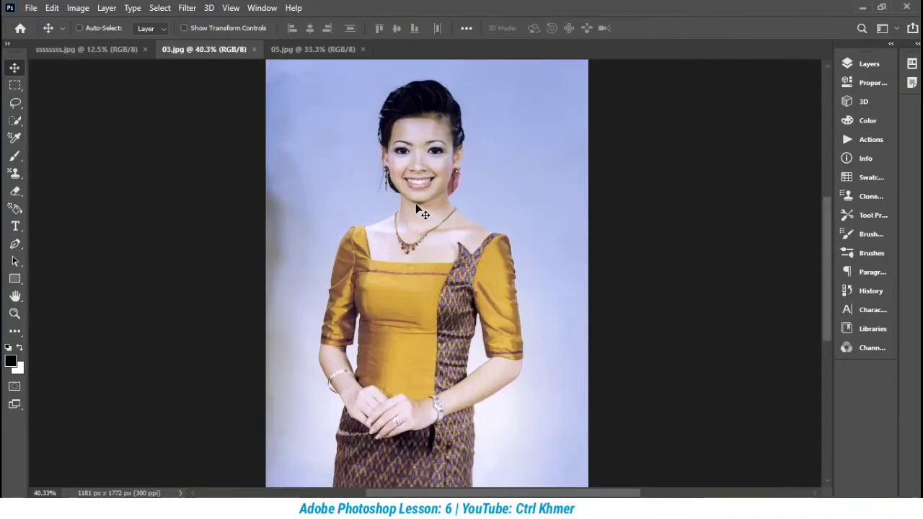
pyautogui.hotkey('ctrl', '-')
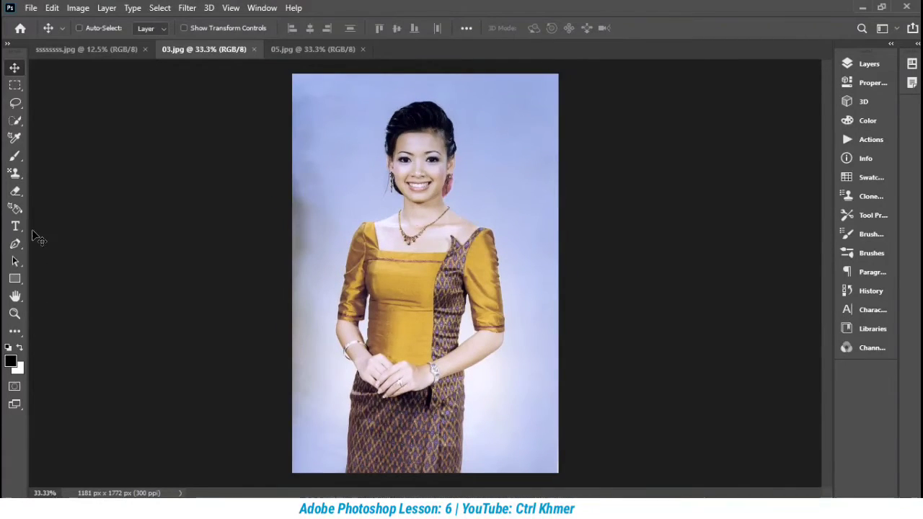
# Using the Pen tool in Path mode, trace the face in 03.jpg from the temple down the cheek and jaw to the chin
pyautogui.click(863, 64)
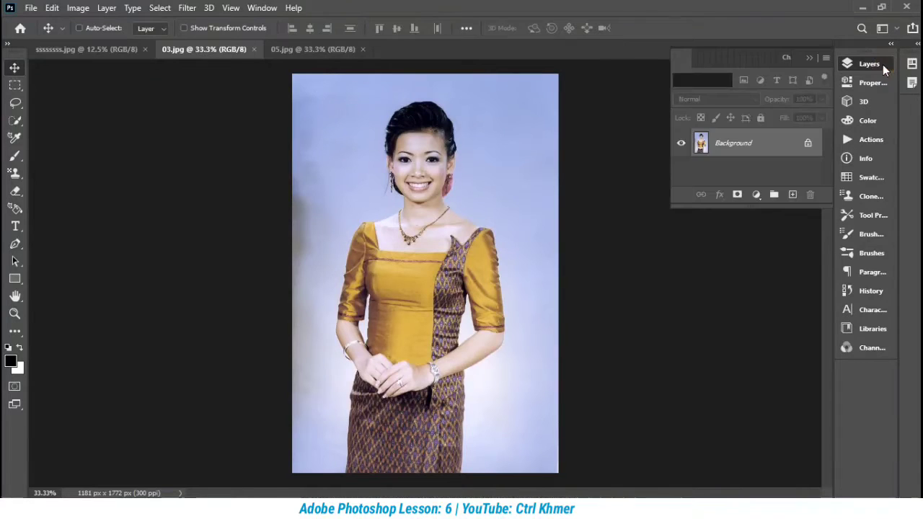
pyautogui.click(24, 246)
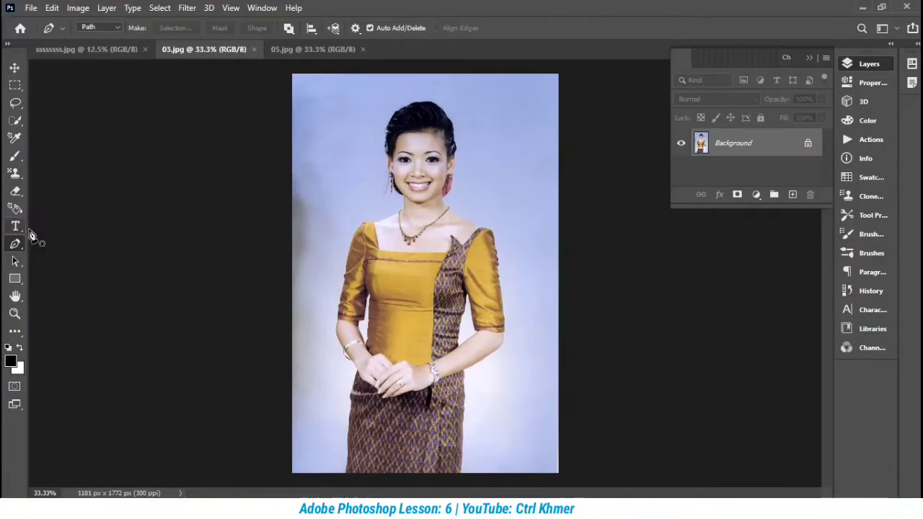
pyautogui.scroll(5, 439, 218)
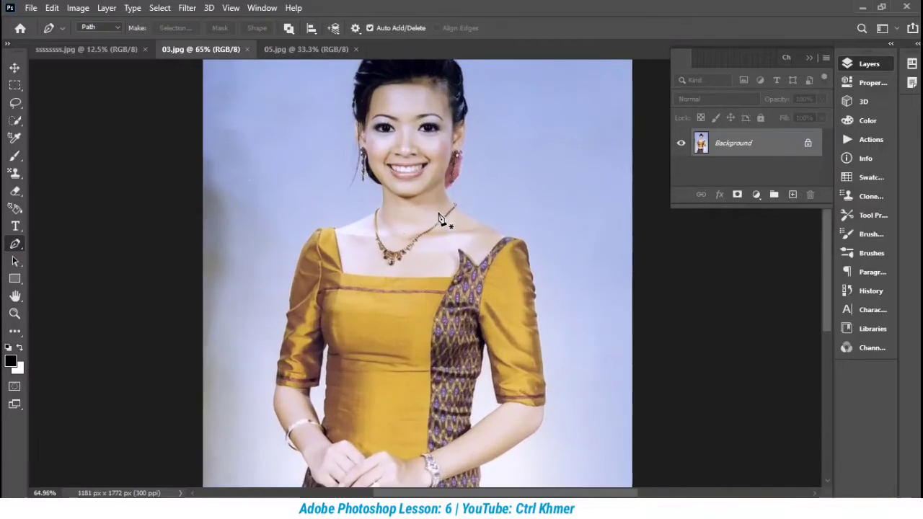
pyautogui.scroll(-5, 440, 218)
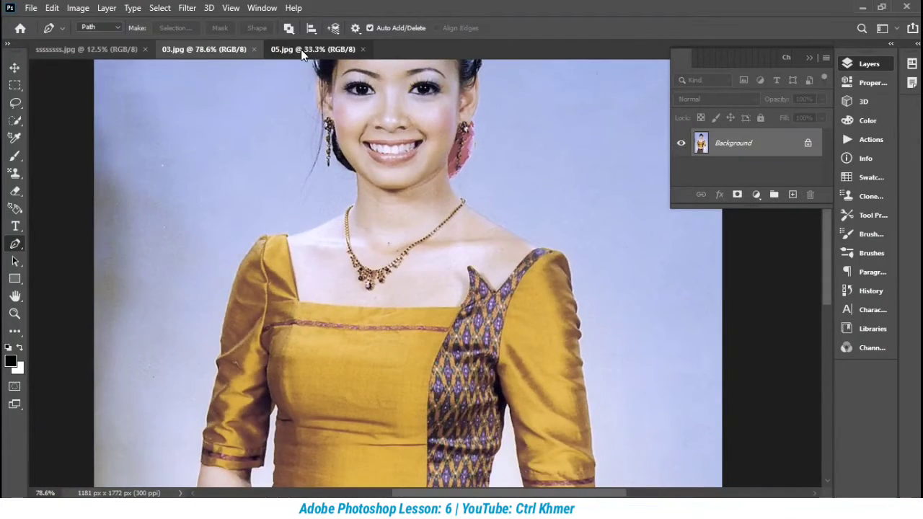
pyautogui.click(300, 49)
pyautogui.click(202, 49)
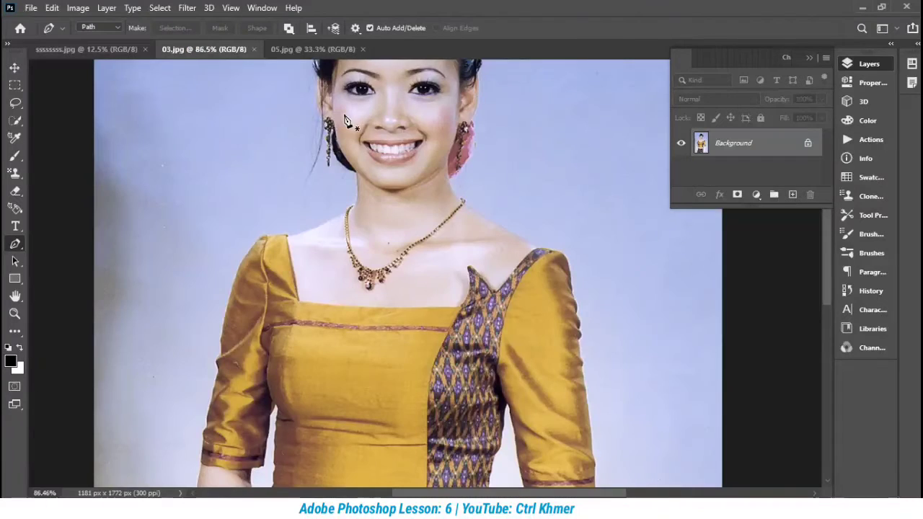
pyautogui.scroll(-1, 345, 119)
pyautogui.scroll(4, 344, 119)
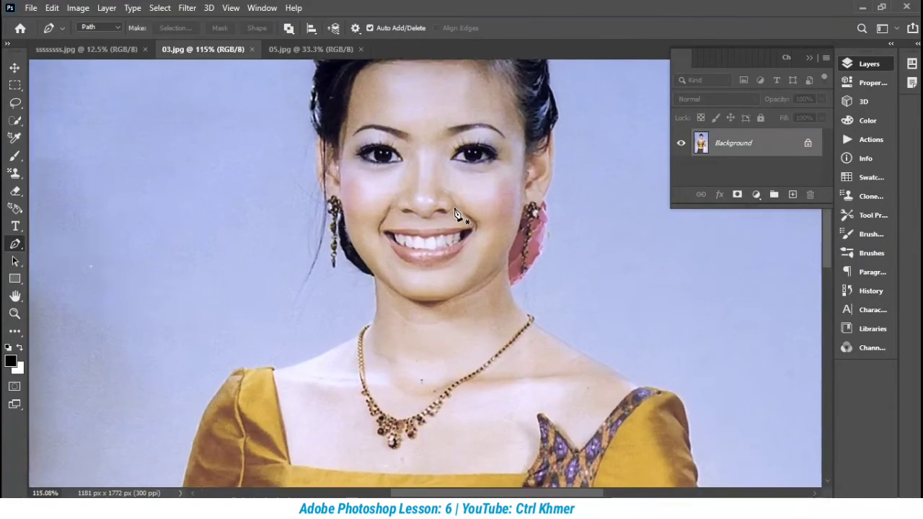
pyautogui.scroll(4, 443, 160)
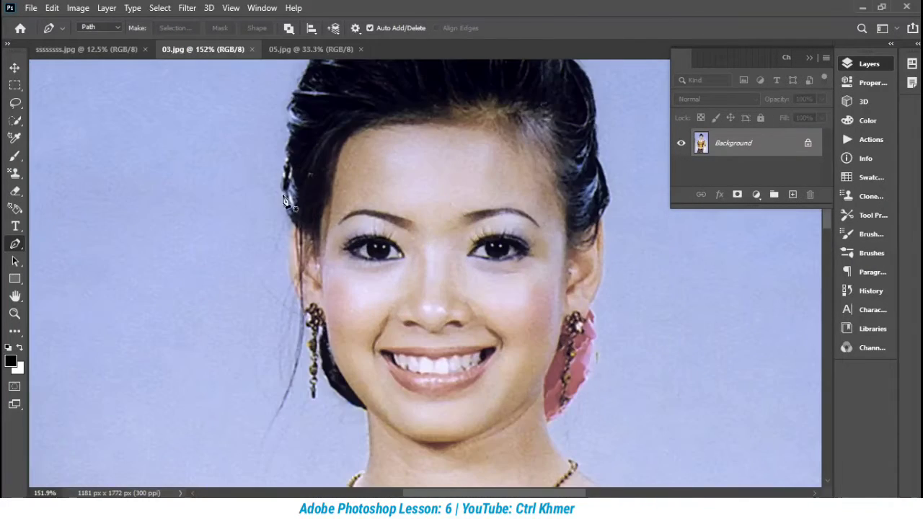
pyautogui.click(339, 153)
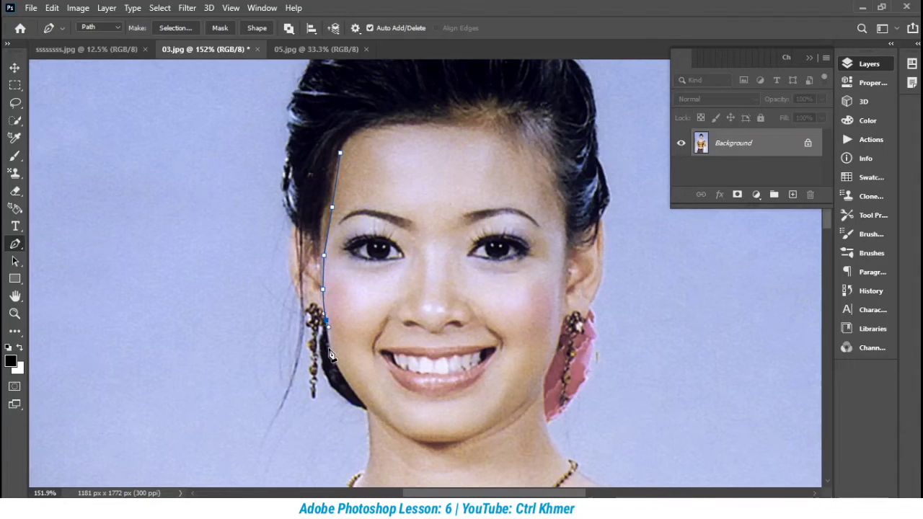
pyautogui.click(347, 383)
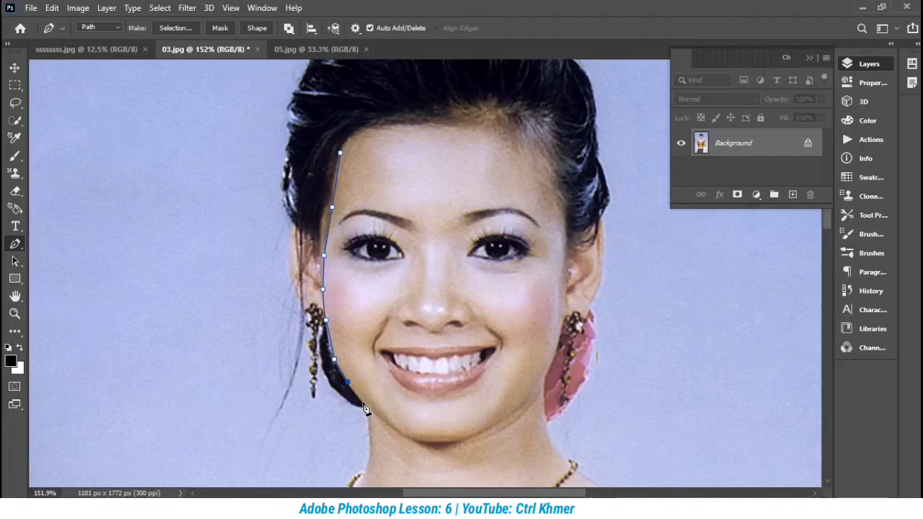
pyautogui.click(395, 430)
pyautogui.click(418, 441)
pyautogui.click(430, 442)
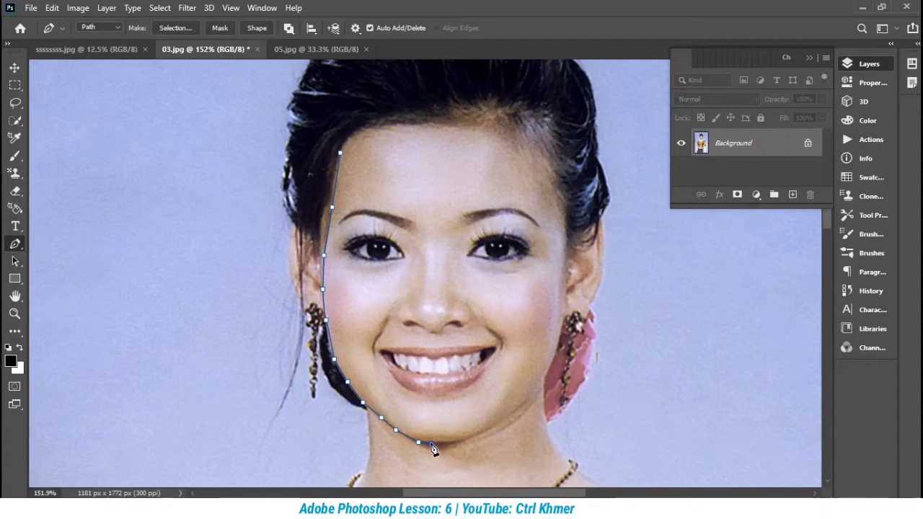
# Continue the path from the chin up the other cheek and across the hairline, closing it at the starting anchor
pyautogui.click(519, 407)
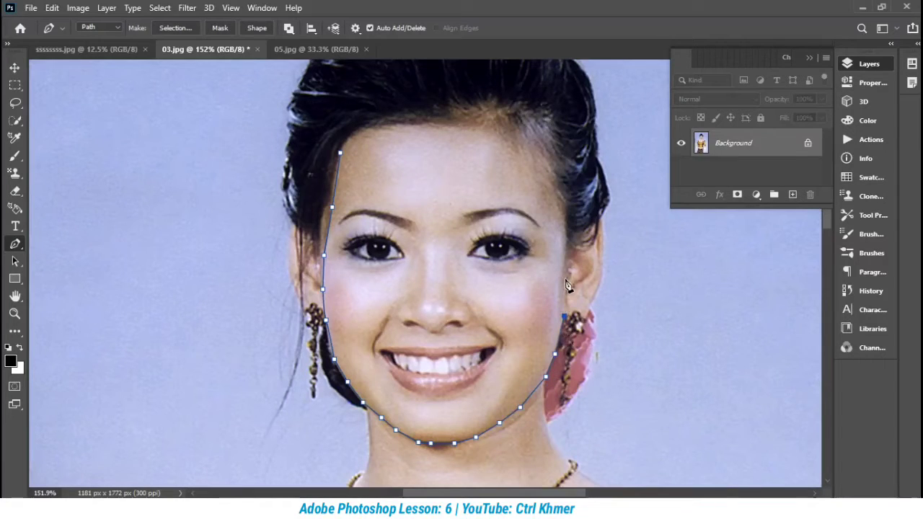
pyautogui.click(554, 191)
pyautogui.click(534, 165)
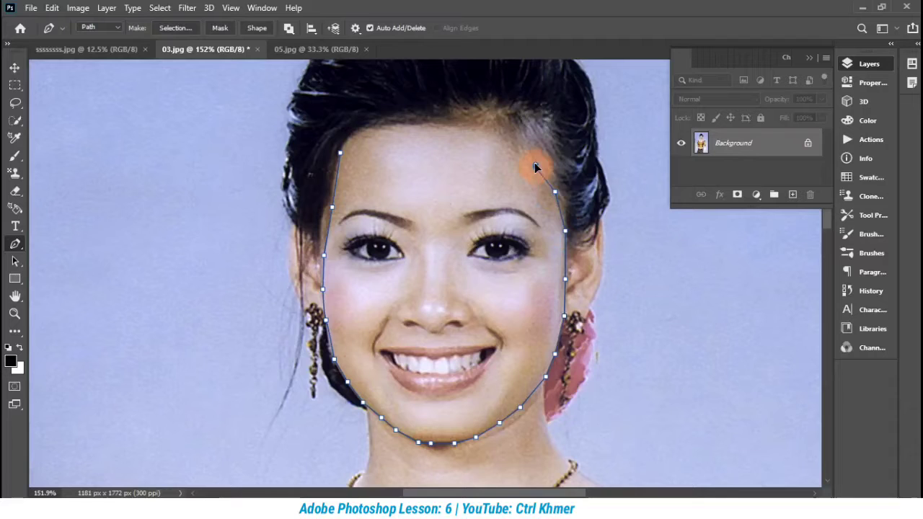
pyautogui.click(514, 143)
pyautogui.click(484, 126)
pyautogui.click(447, 120)
pyautogui.click(419, 119)
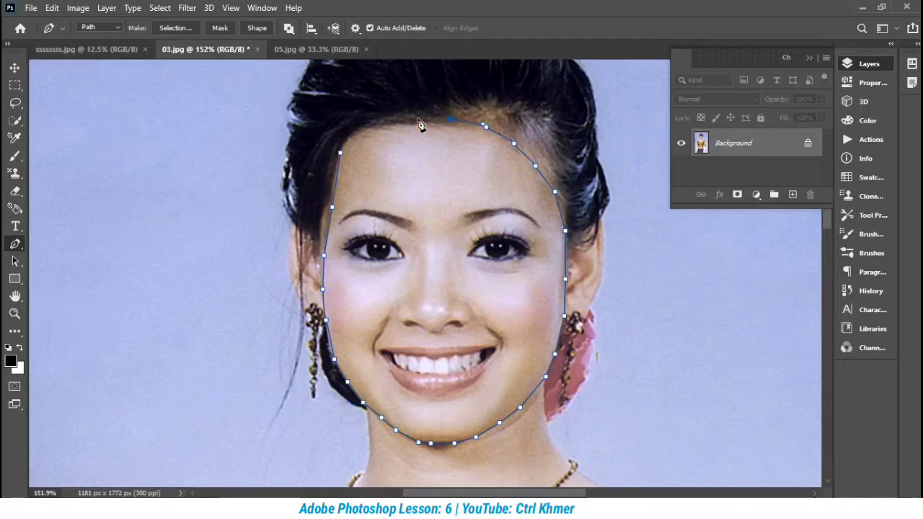
pyautogui.click(396, 122)
pyautogui.click(367, 126)
pyautogui.click(342, 152)
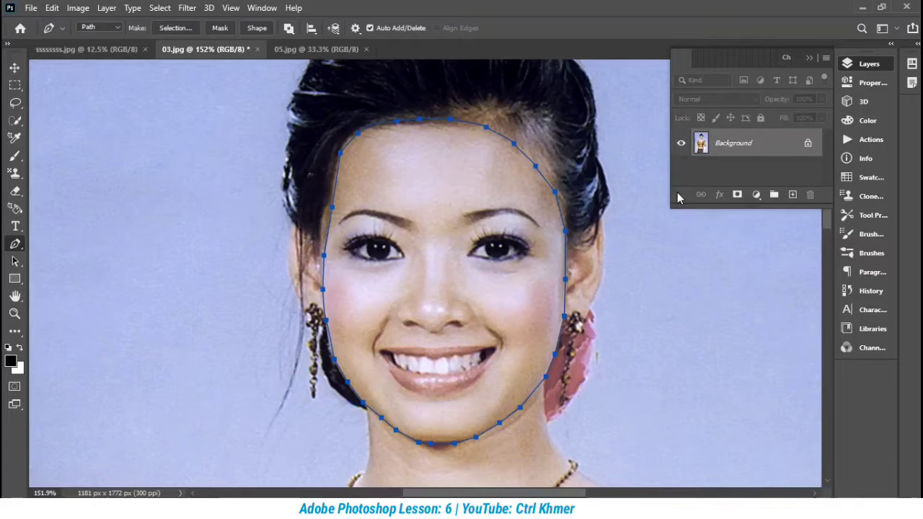
# Show the grid over 03.jpg and convert the closed face path into a selection
pyautogui.scroll(-8, 483, 330)
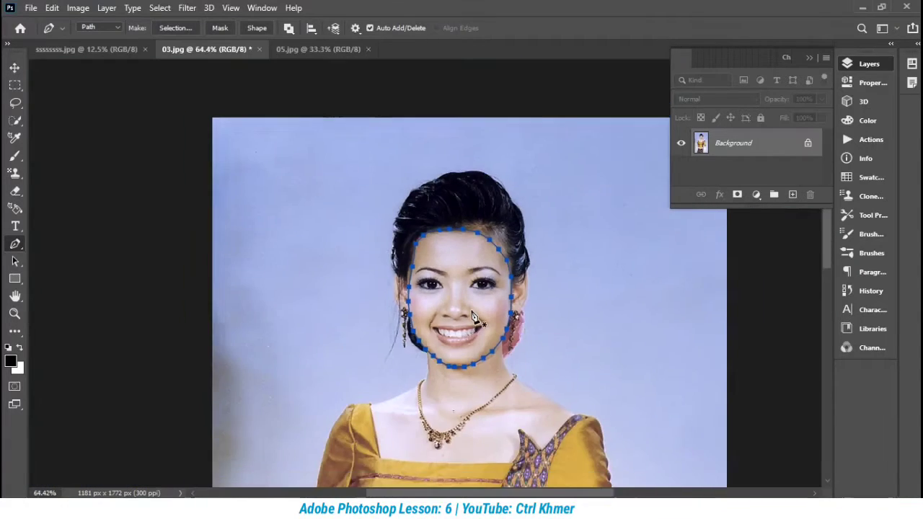
pyautogui.scroll(1, 474, 317)
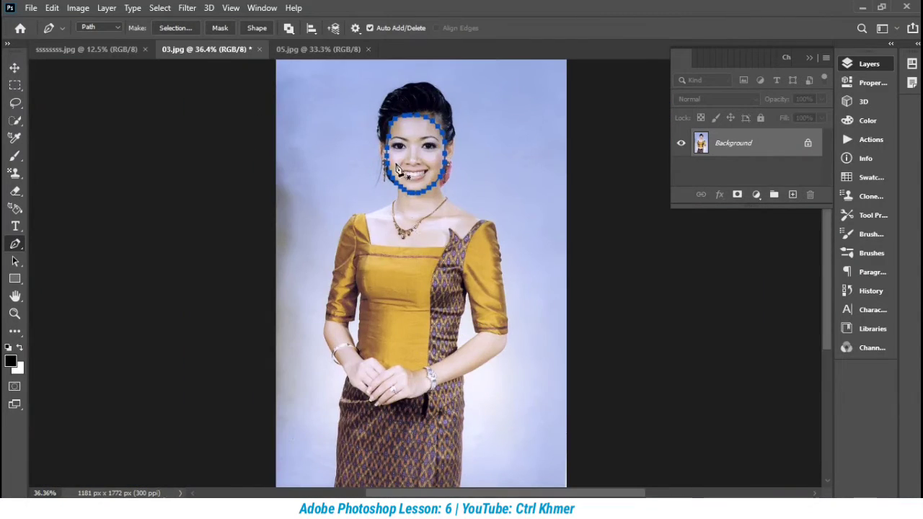
pyautogui.hotkey('ctrl', "'")
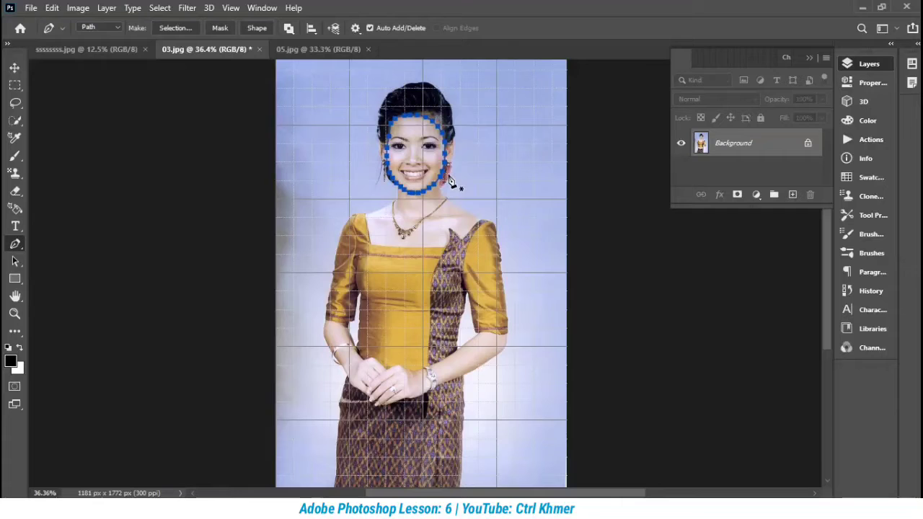
pyautogui.hotkey('ctrl', 'Return')
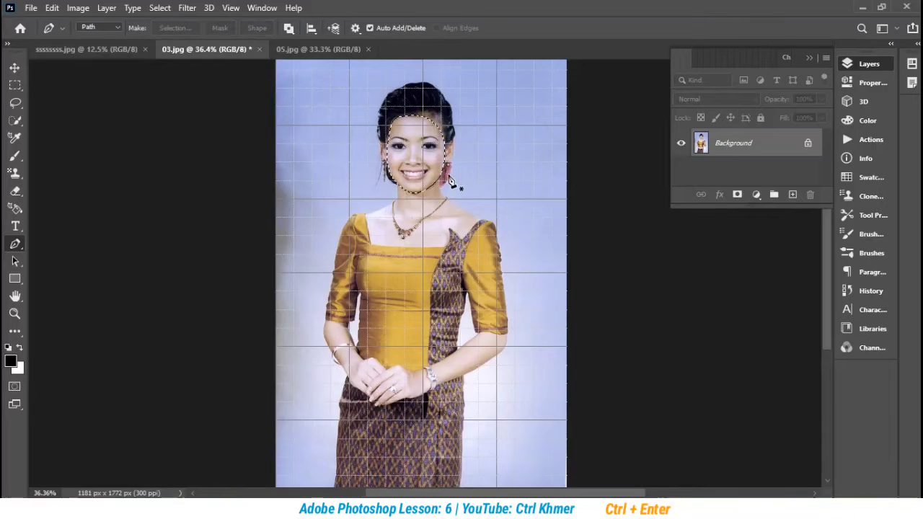
pyautogui.scroll(3, 458, 209)
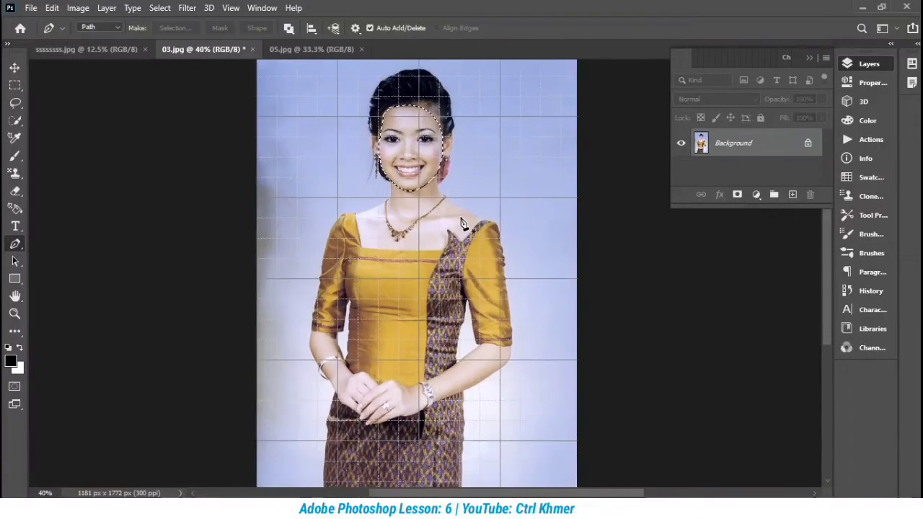
pyautogui.scroll(-2, 462, 224)
pyautogui.moveTo(410, 159); pyautogui.dragTo(396, 111)
pyautogui.hotkey('ctrl', 'z')
pyautogui.hotkey('ctrl', 'z')
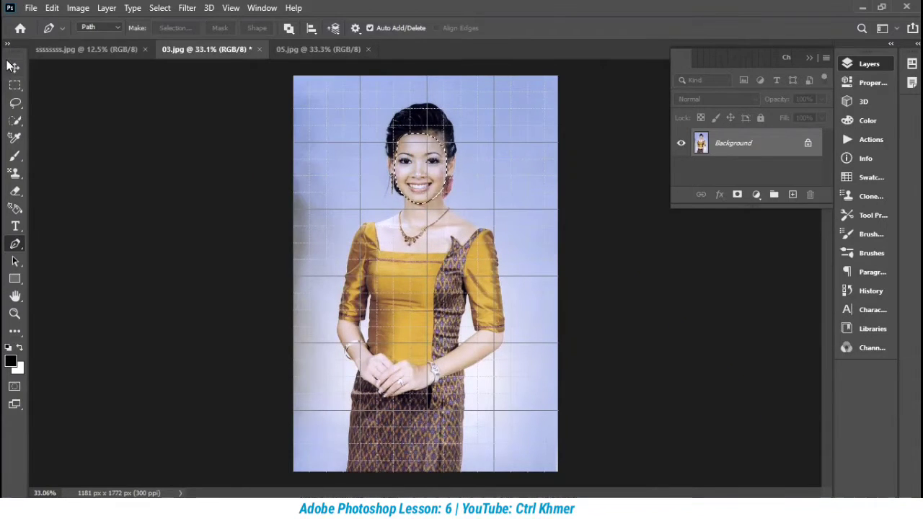
# Move the selected face from 03.jpg into 05.jpg, placing it over the woman's face
pyautogui.click(13, 68)
pyautogui.moveTo(393, 166); pyautogui.dragTo(447, 167)
pyautogui.scroll(1, 443, 203)
pyautogui.scroll(1, 453, 186)
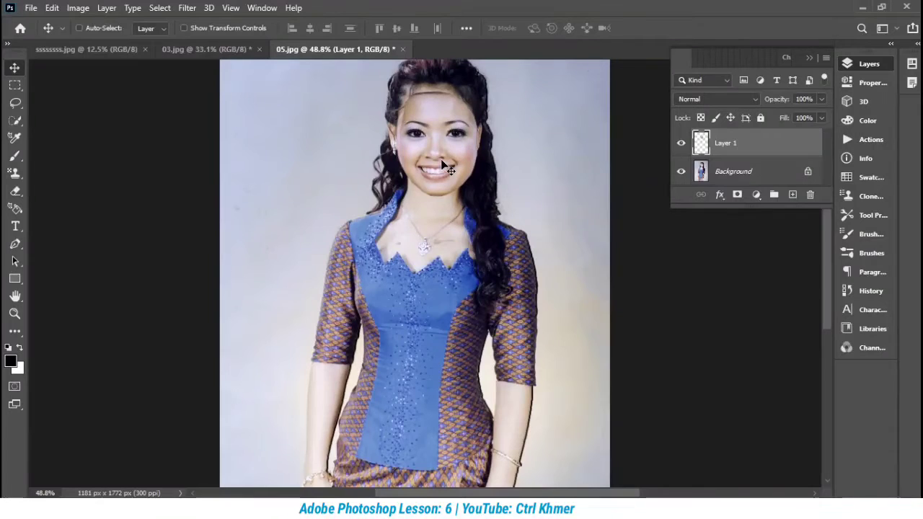
pyautogui.hscroll(-1, 447, 167)
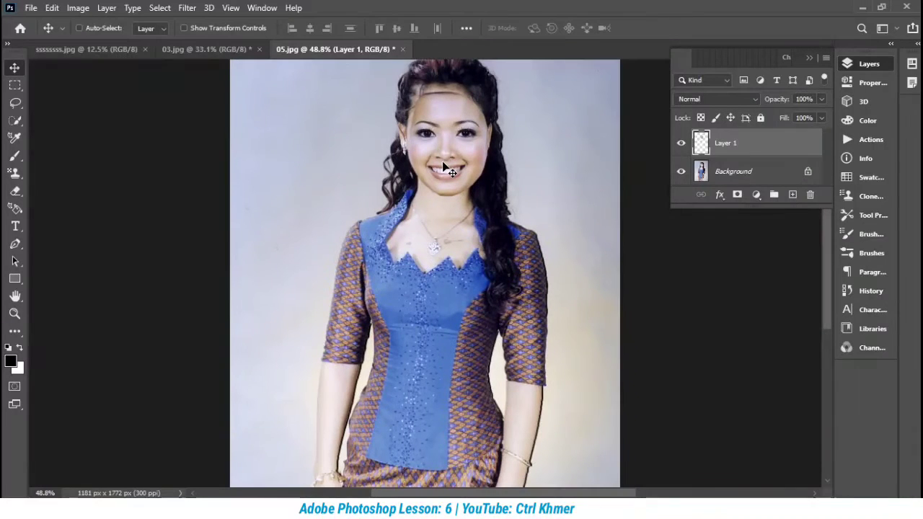
# Show the rulers and use Free Transform to reposition the face layer at about X 647 px, Y 365 px over the original face
pyautogui.hotkey('ctrl', 'r')
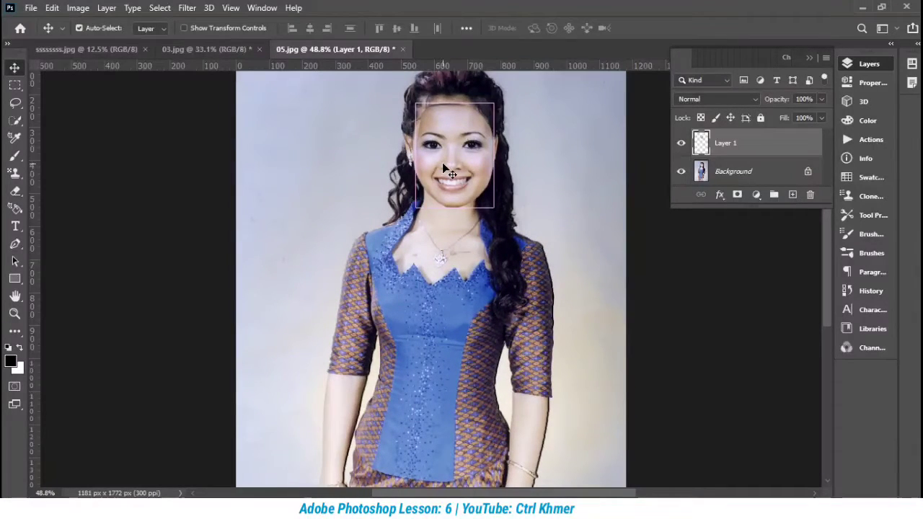
pyautogui.hotkey('ctrl', 't')
pyautogui.scroll(2, 454, 157)
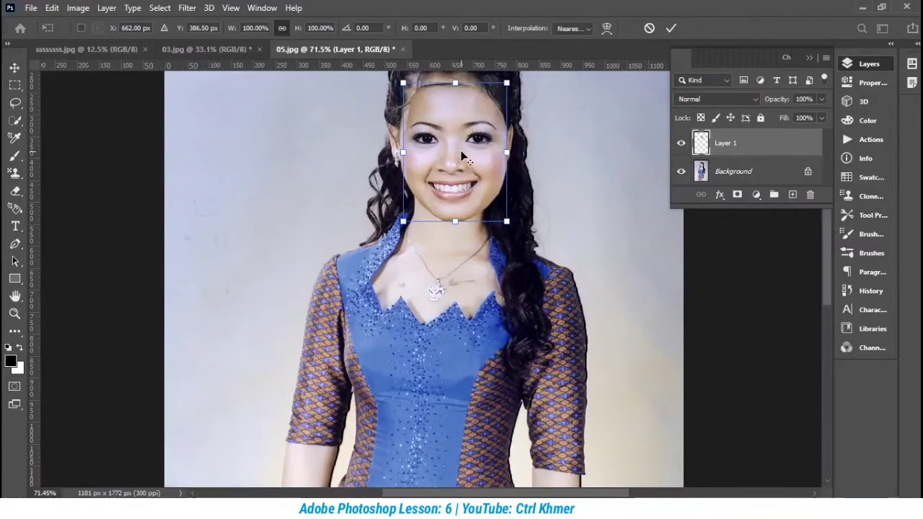
pyautogui.scroll(1, 464, 157)
pyautogui.moveTo(452, 230); pyautogui.dragTo(390, 150)
pyautogui.moveTo(457, 129); pyautogui.dragTo(474, 205)
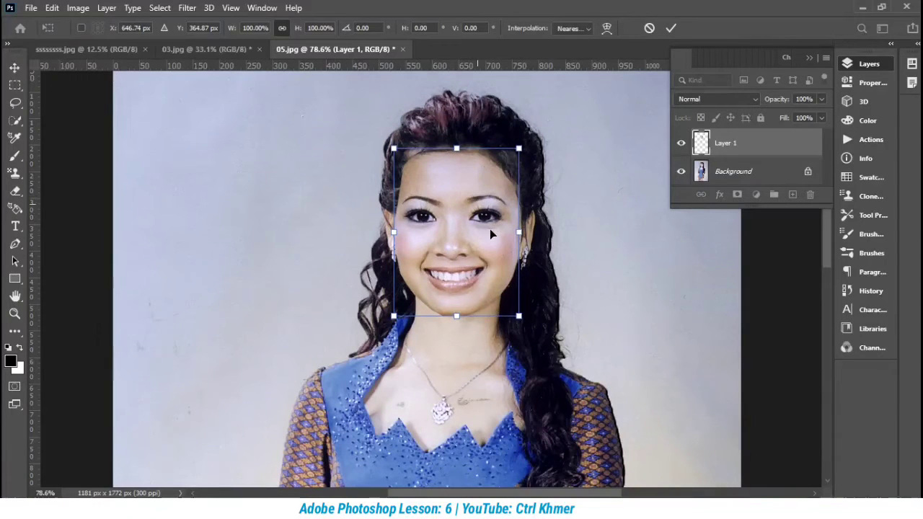
pyautogui.press('Return')
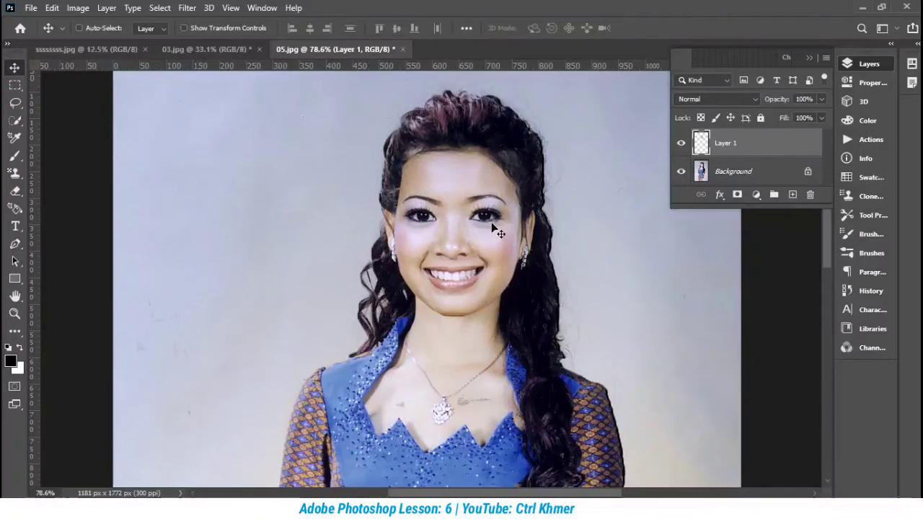
# Erase the pasted face layer's edges along the hairline, cheeks and jaw using the Eraser Tool with a 45 px Soft Round brush
pyautogui.click(15, 192)
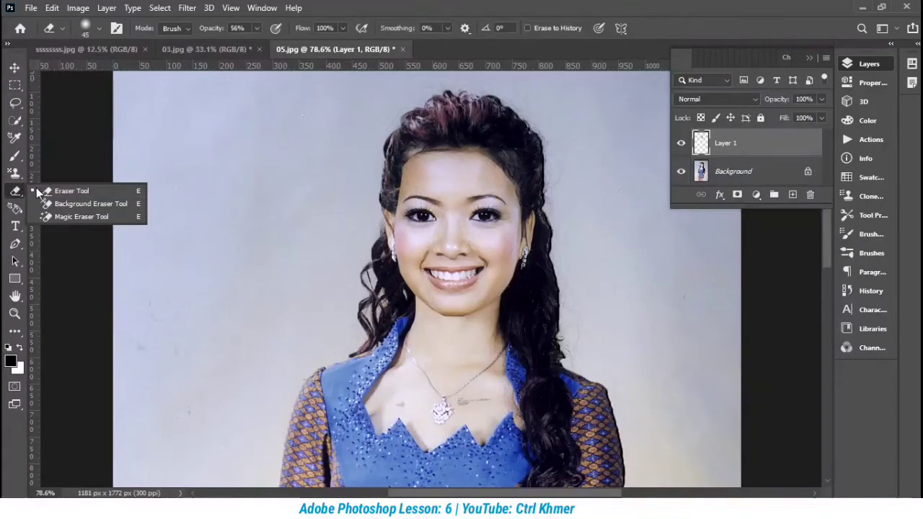
pyautogui.click(63, 190)
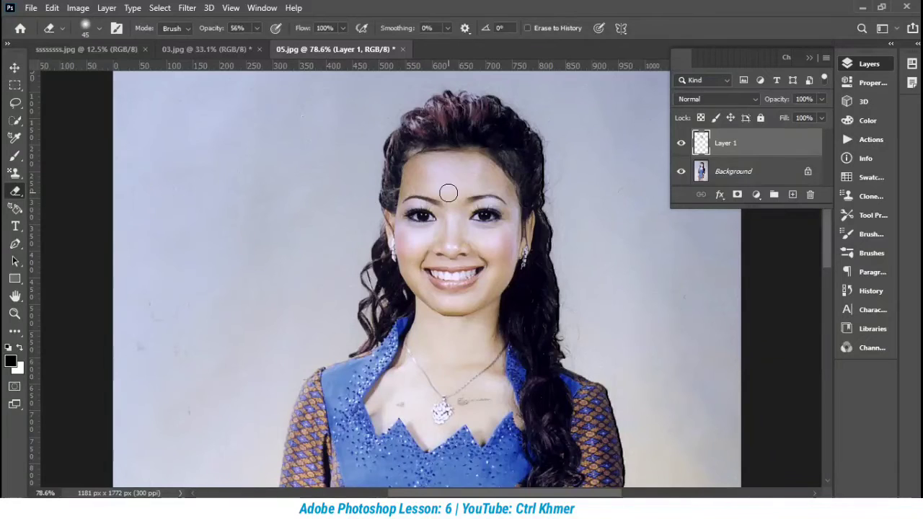
pyautogui.scroll(4, 449, 192)
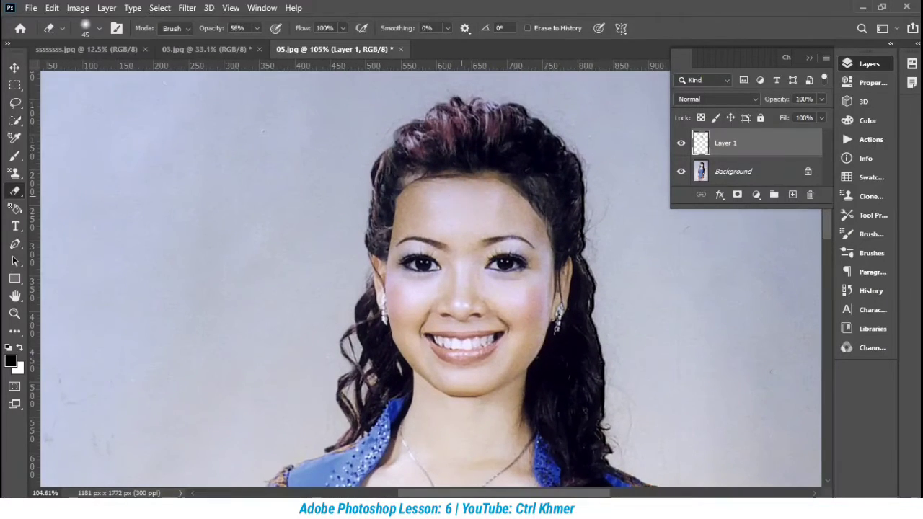
pyautogui.click(91, 27)
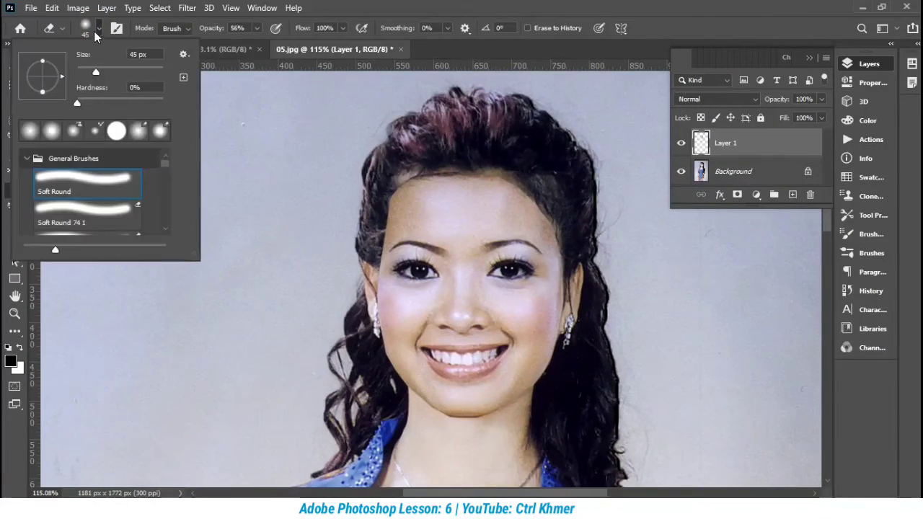
pyautogui.click(255, 147)
pyautogui.moveTo(380, 167)
pyautogui.mouseDown()
pyautogui.moveTo(499, 176)
pyautogui.moveTo(546, 208)
pyautogui.moveTo(525, 183)
pyautogui.moveTo(506, 180)
pyautogui.moveTo(529, 190)
pyautogui.moveTo(557, 235)
pyautogui.moveTo(569, 271)
pyautogui.moveTo(564, 311)
pyautogui.moveTo(570, 268)
pyautogui.moveTo(557, 362)
pyautogui.moveTo(537, 387)
pyautogui.moveTo(486, 419)
pyautogui.moveTo(465, 423)
pyautogui.moveTo(421, 397)
pyautogui.moveTo(477, 412)
pyautogui.moveTo(548, 380)
pyautogui.mouseUp()
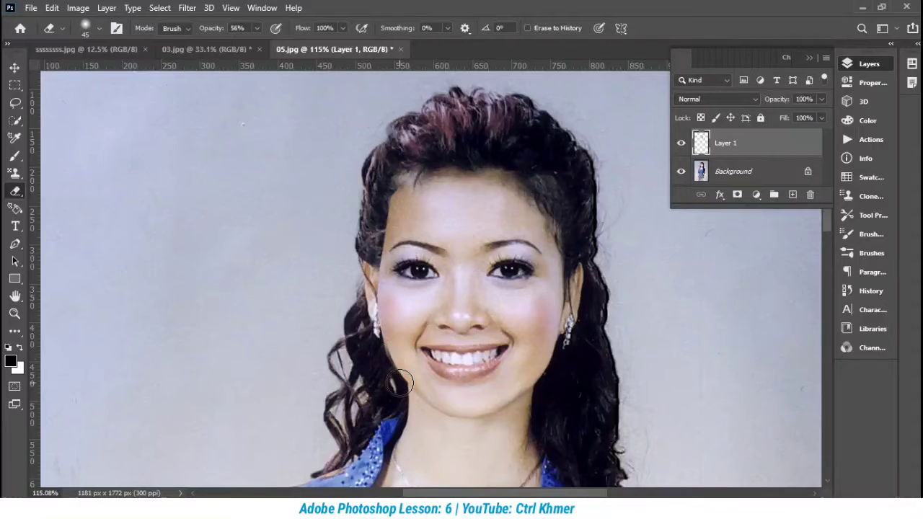
pyautogui.moveTo(400, 383)
pyautogui.mouseDown()
pyautogui.moveTo(376, 357)
pyautogui.moveTo(378, 342)
pyautogui.moveTo(383, 366)
pyautogui.moveTo(374, 264)
pyautogui.moveTo(367, 303)
pyautogui.moveTo(377, 297)
pyautogui.moveTo(378, 332)
pyautogui.moveTo(384, 198)
pyautogui.moveTo(407, 184)
pyautogui.moveTo(387, 221)
pyautogui.moveTo(420, 186)
pyautogui.moveTo(494, 189)
pyautogui.moveTo(417, 202)
pyautogui.moveTo(376, 234)
pyautogui.moveTo(433, 191)
pyautogui.moveTo(494, 197)
pyautogui.moveTo(518, 215)
pyautogui.moveTo(554, 221)
pyautogui.mouseUp()
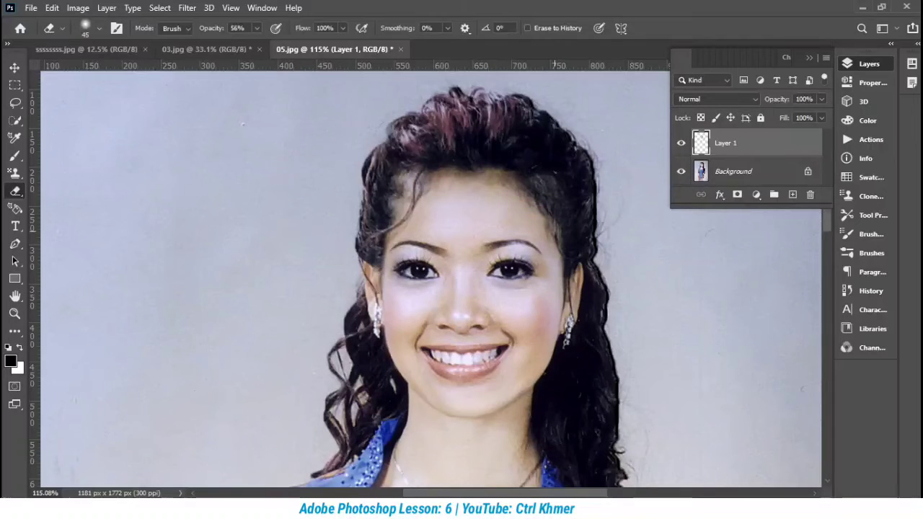
# Soften the remaining face edges at both cheeks, the forehead beside the hair strand and the temple near the ear
pyautogui.moveTo(387, 325)
pyautogui.mouseDown()
pyautogui.moveTo(393, 345)
pyautogui.moveTo(375, 295)
pyautogui.moveTo(418, 397)
pyautogui.moveTo(541, 339)
pyautogui.moveTo(552, 301)
pyautogui.mouseUp()
pyautogui.moveTo(425, 207)
pyautogui.mouseDown()
pyautogui.moveTo(510, 198)
pyautogui.moveTo(442, 193)
pyautogui.mouseUp()
pyautogui.moveTo(360, 256)
pyautogui.mouseDown()
pyautogui.moveTo(371, 252)
pyautogui.moveTo(386, 290)
pyautogui.mouseUp()
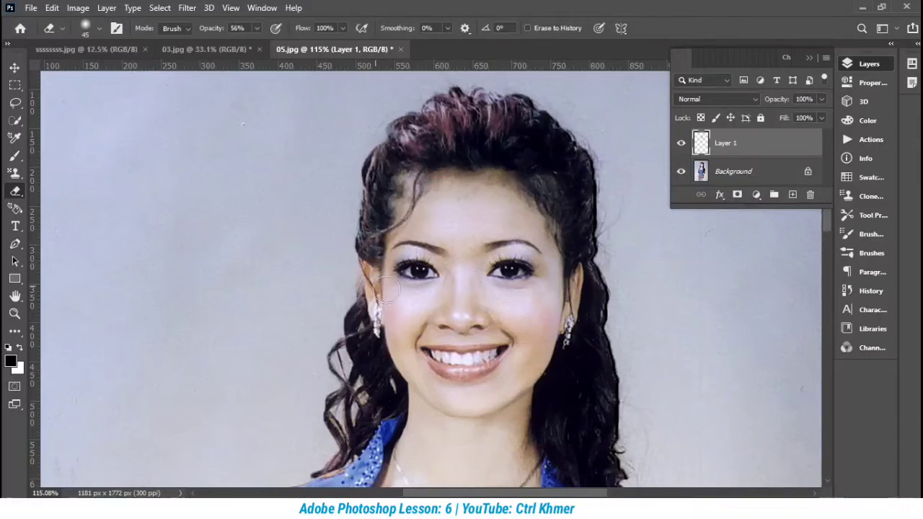
# Merge Layer 1 with the Background and collapse the layer list
pyautogui.scroll(-2, 417, 279)
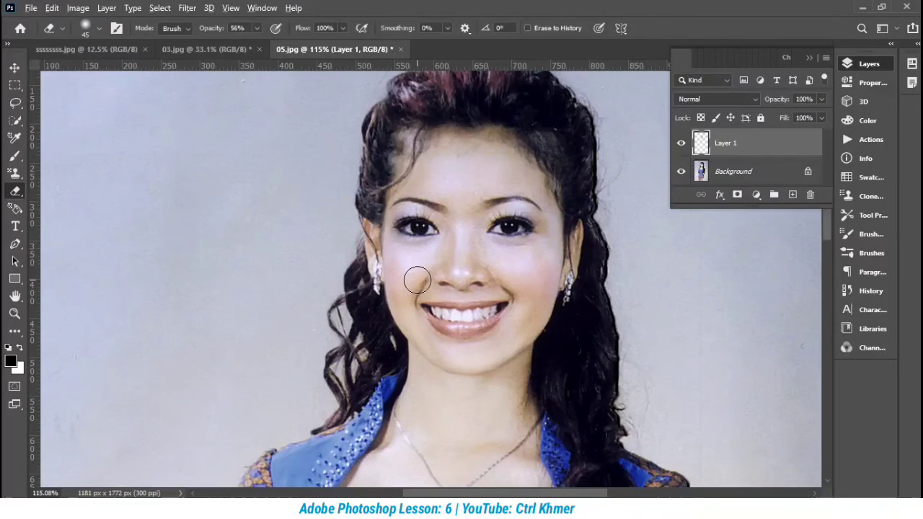
pyautogui.scroll(-5, 417, 279)
pyautogui.scroll(-2, 416, 279)
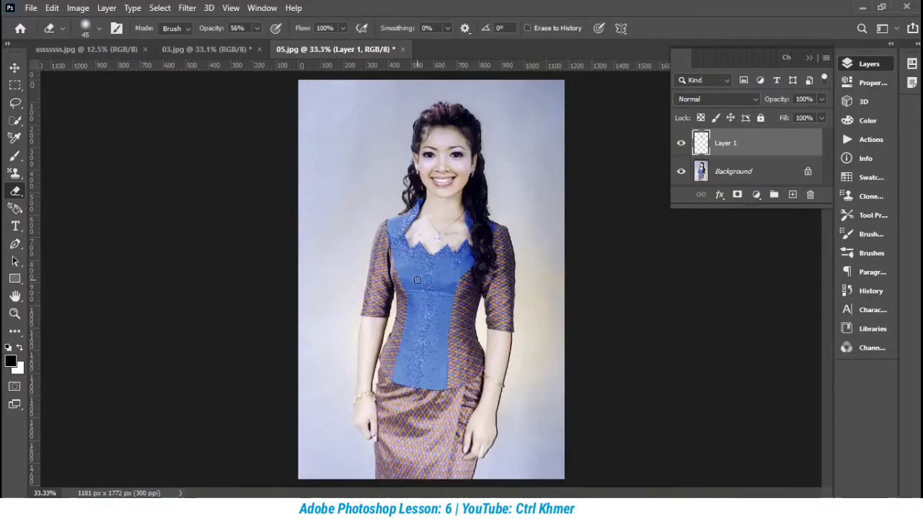
pyautogui.scroll(1, 416, 279)
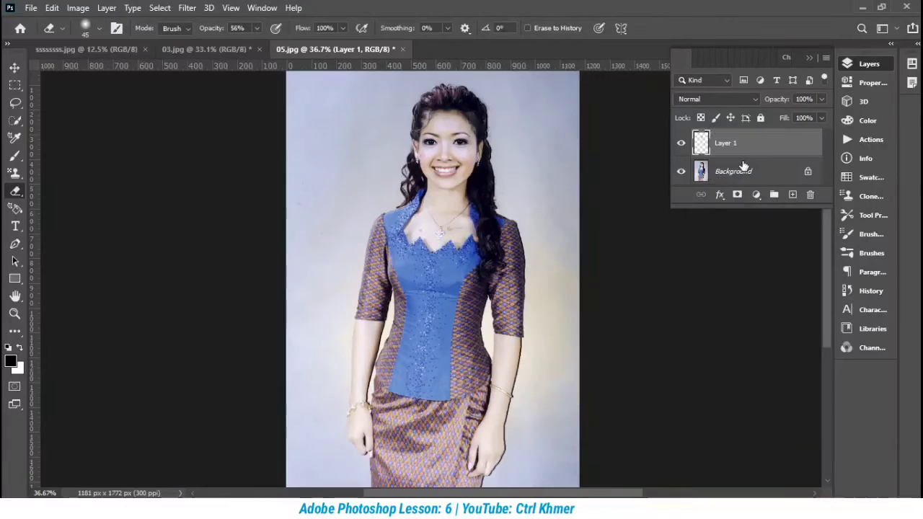
pyautogui.keyDown('shift'); pyautogui.click(732, 175); pyautogui.keyUp('shift')
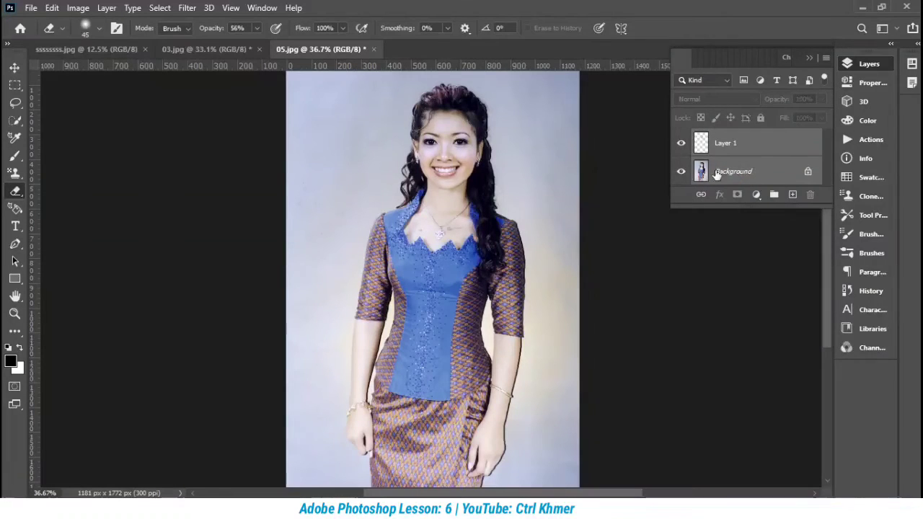
pyautogui.hotkey('ctrl', 'e')
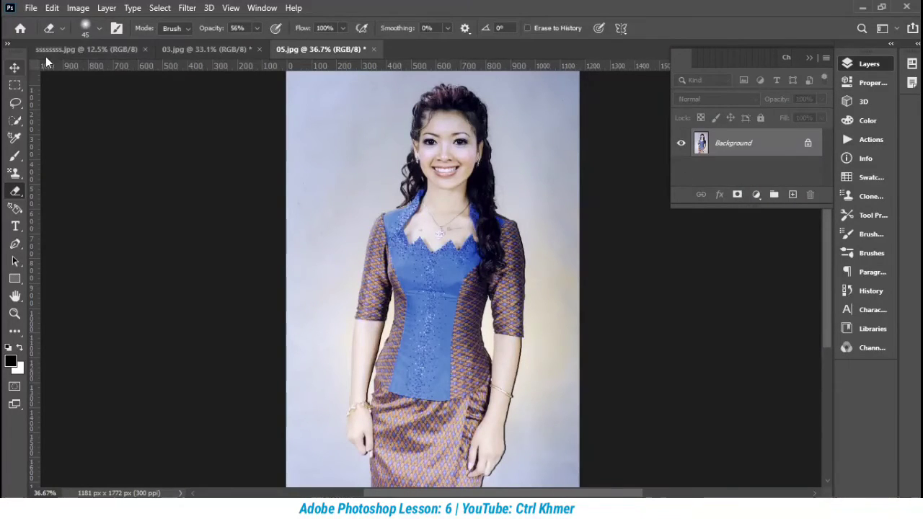
pyautogui.press('v')
pyautogui.click(806, 59)
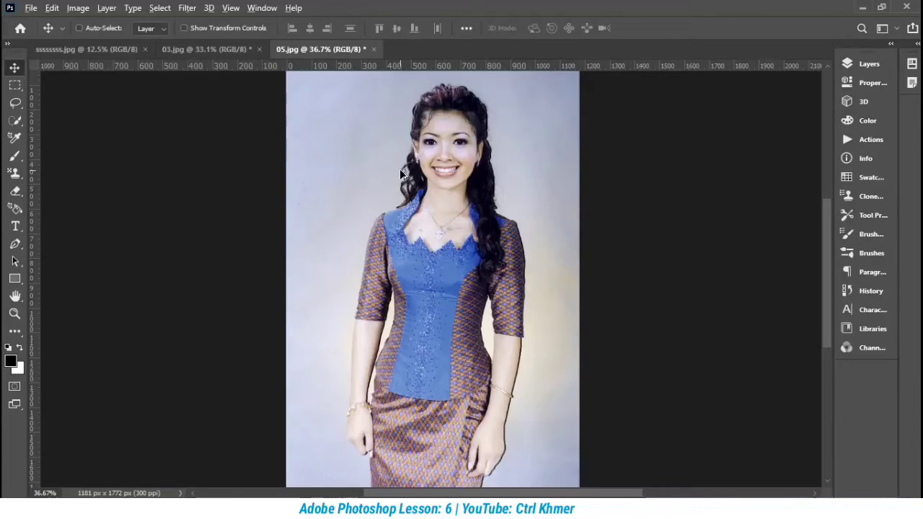
# Examine the blended face, hairline and neck of the merged portrait both as a whole and close up
pyautogui.scroll(1, 399, 168)
pyautogui.scroll(-1, 399, 168)
pyautogui.scroll(1, 432, 108)
pyautogui.scroll(1, 454, 173)
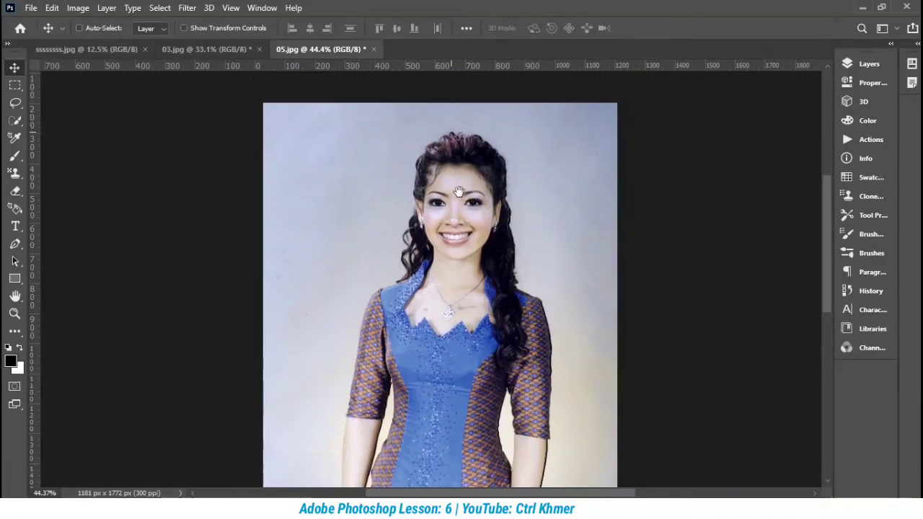
pyautogui.click(460, 196)
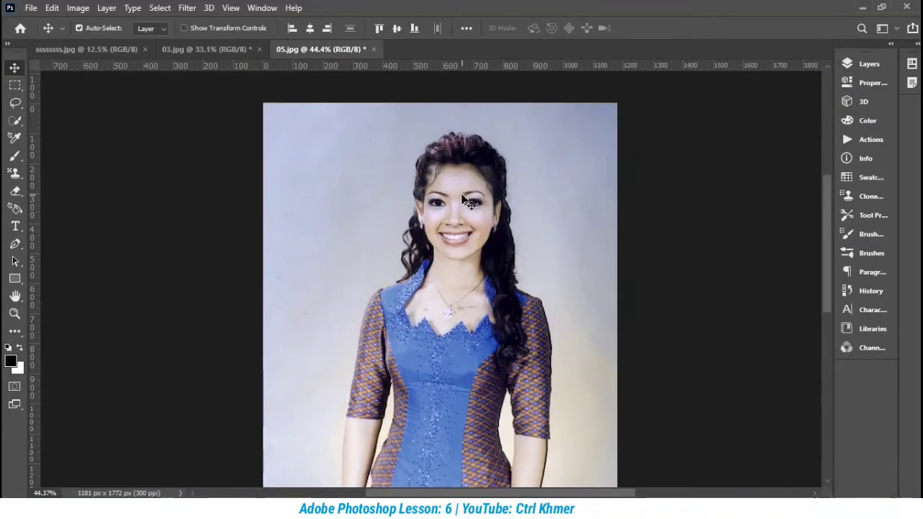
pyautogui.click(462, 198)
pyautogui.scroll(-2, 465, 208)
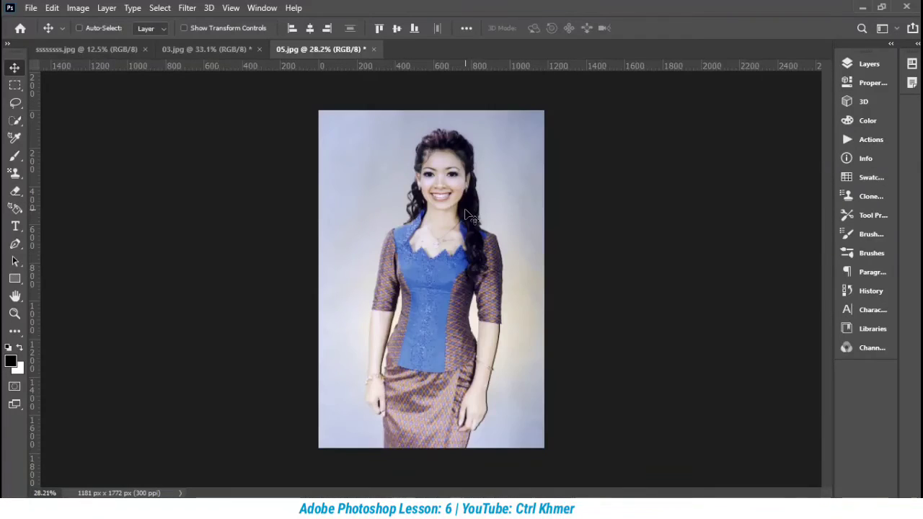
pyautogui.scroll(2, 464, 208)
pyautogui.scroll(4, 465, 209)
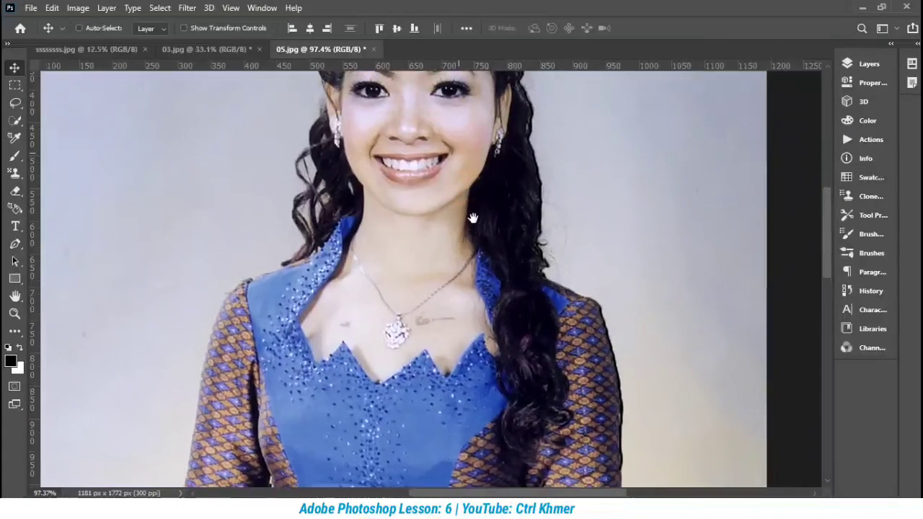
pyautogui.scroll(1, 508, 229)
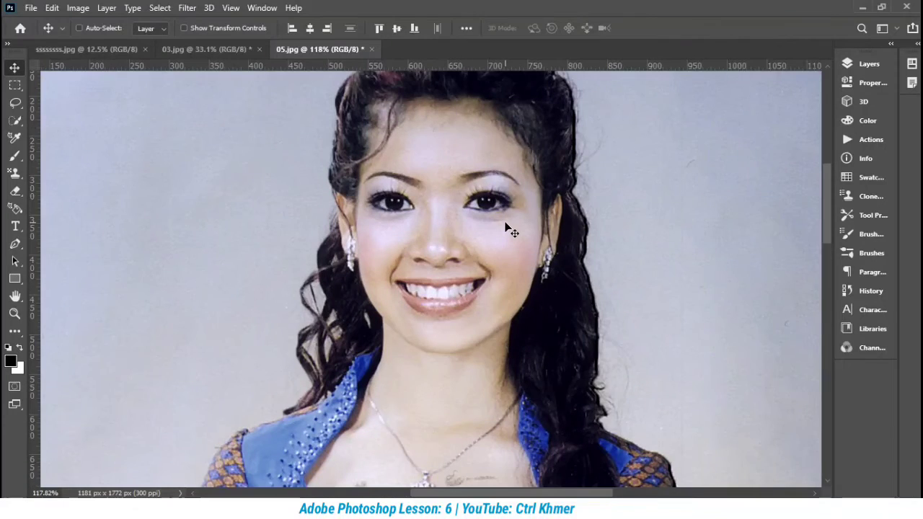
pyautogui.click(15, 191)
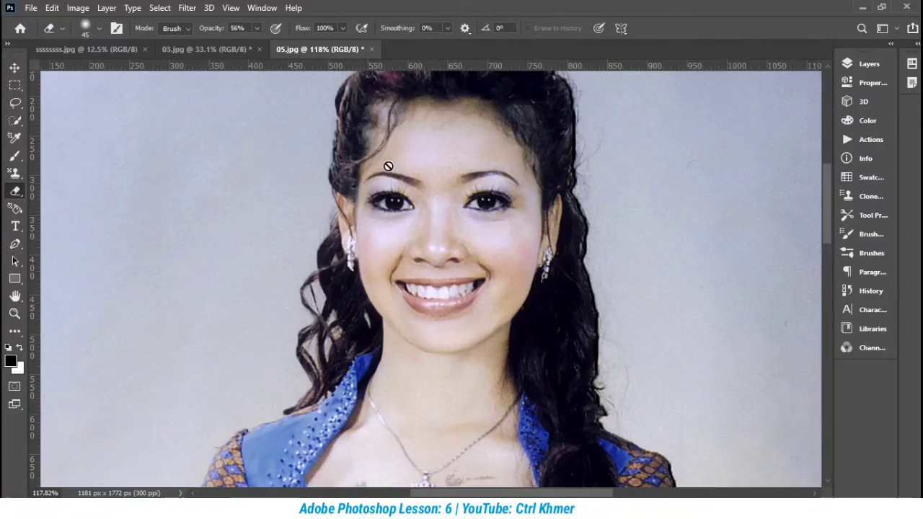
pyautogui.click(15, 67)
pyautogui.scroll(-2, 637, 380)
pyautogui.scroll(-5, 639, 382)
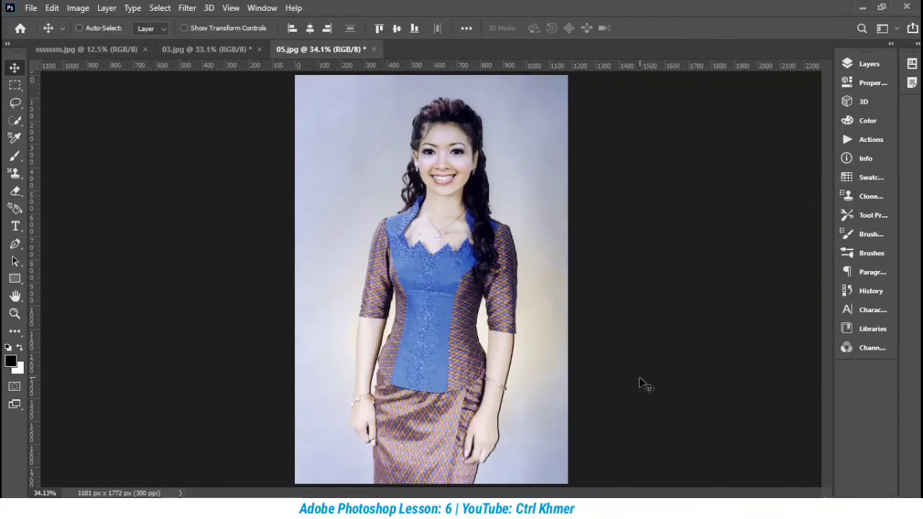
# Compare the source portrait in 03.jpg with the finished face swap in 05.jpg
pyautogui.click(207, 49)
pyautogui.press('ctrl')
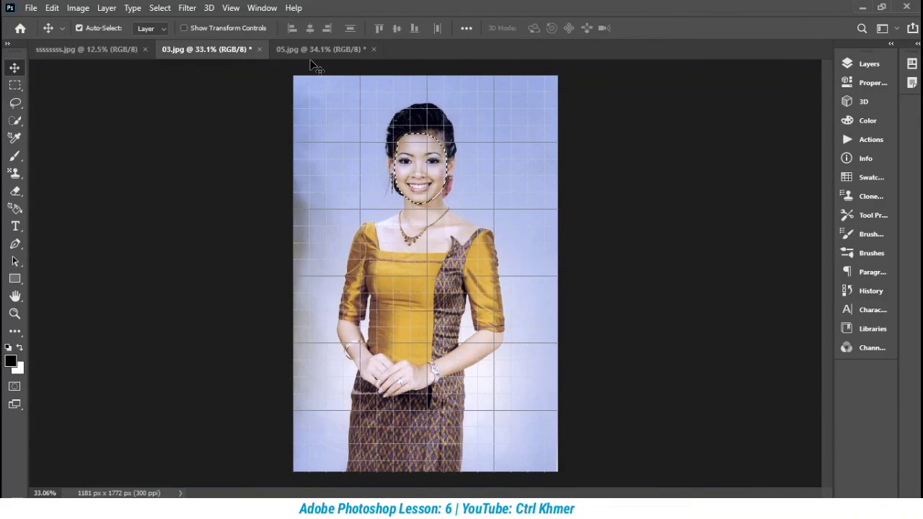
pyautogui.click(295, 48)
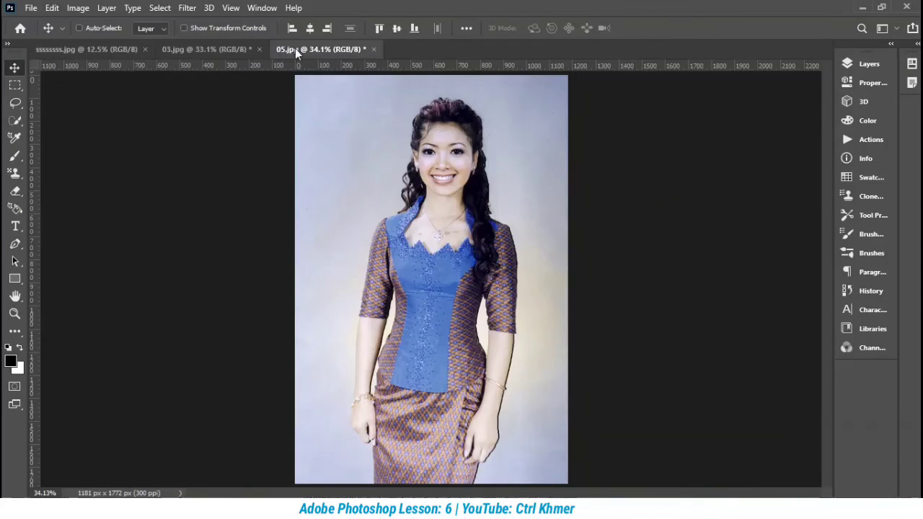